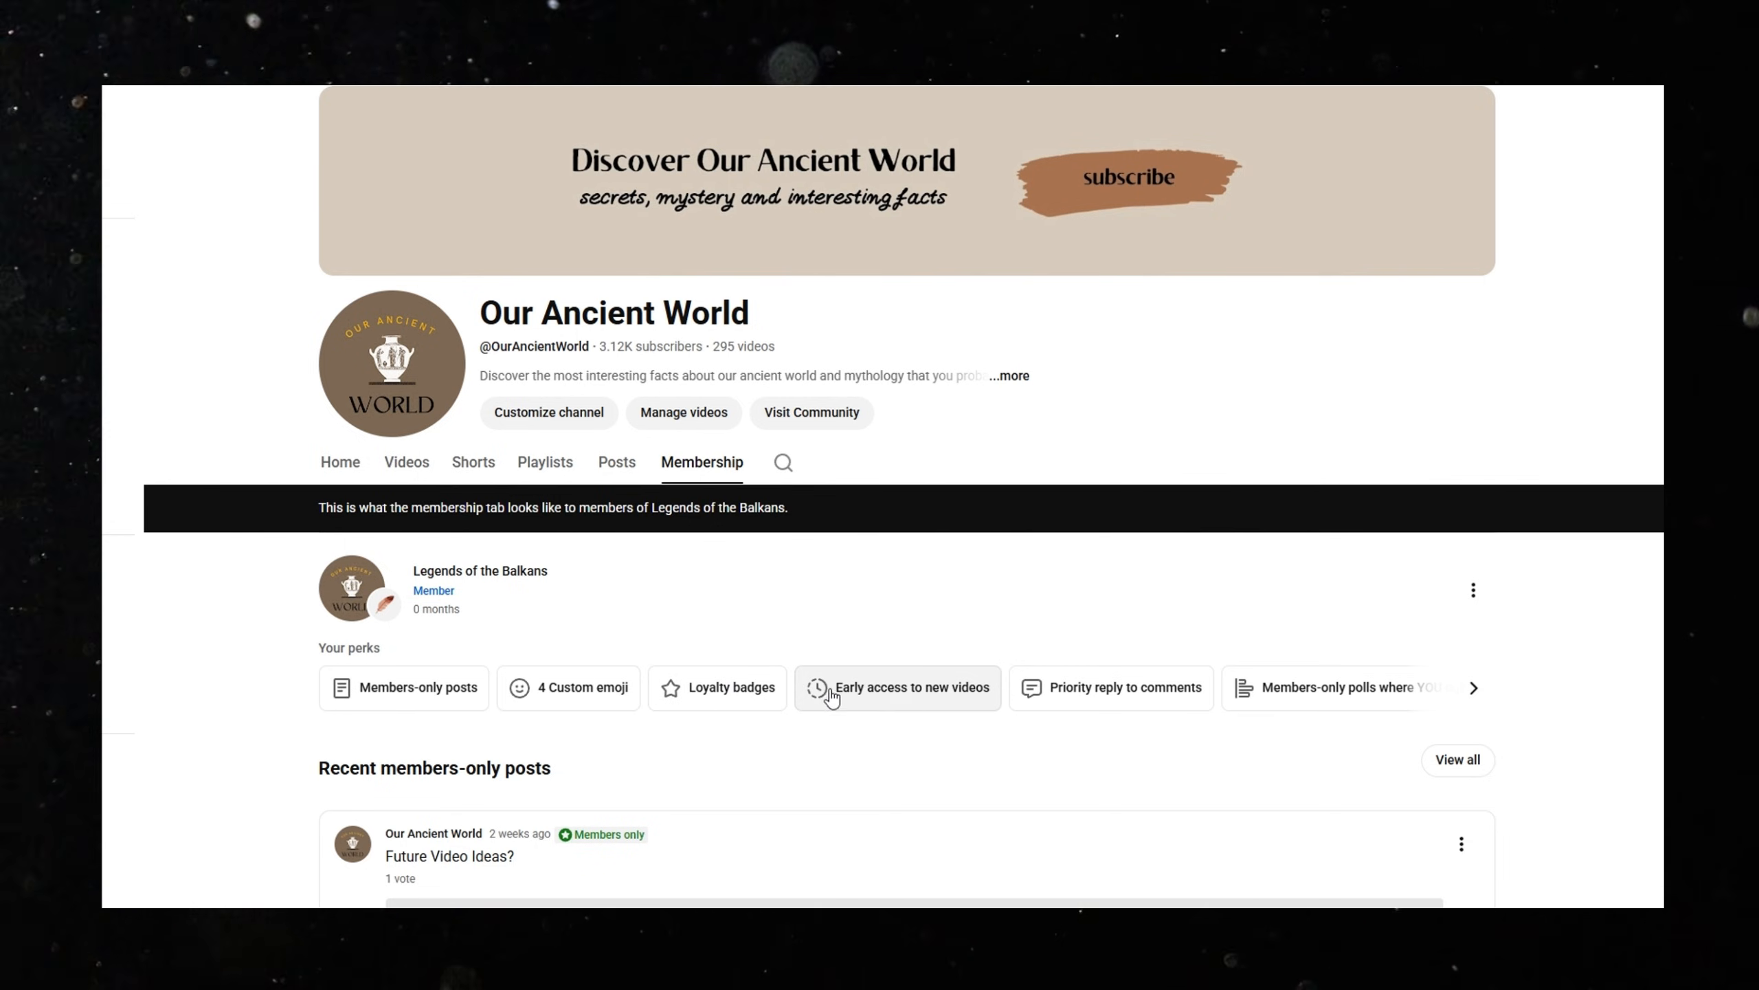
- View the full membership benefits list and the later loyalty badge milestones
click(1479, 687)
scroll(738, 335, up, 2)
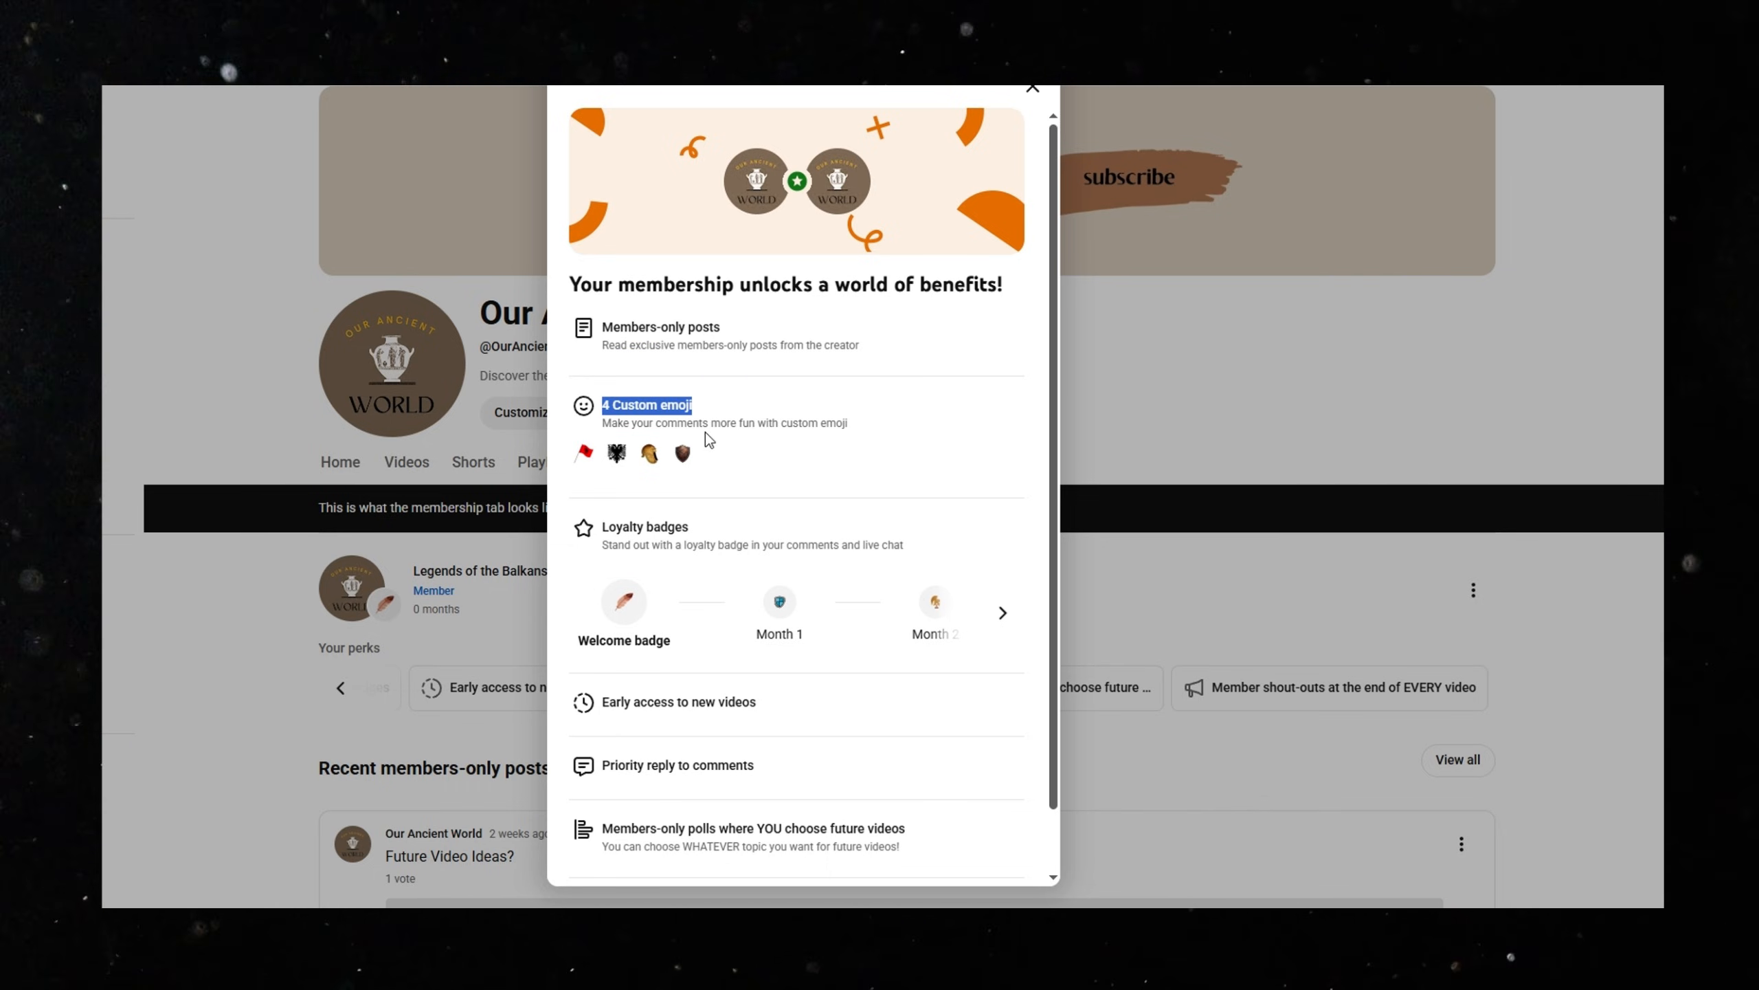
click(1004, 616)
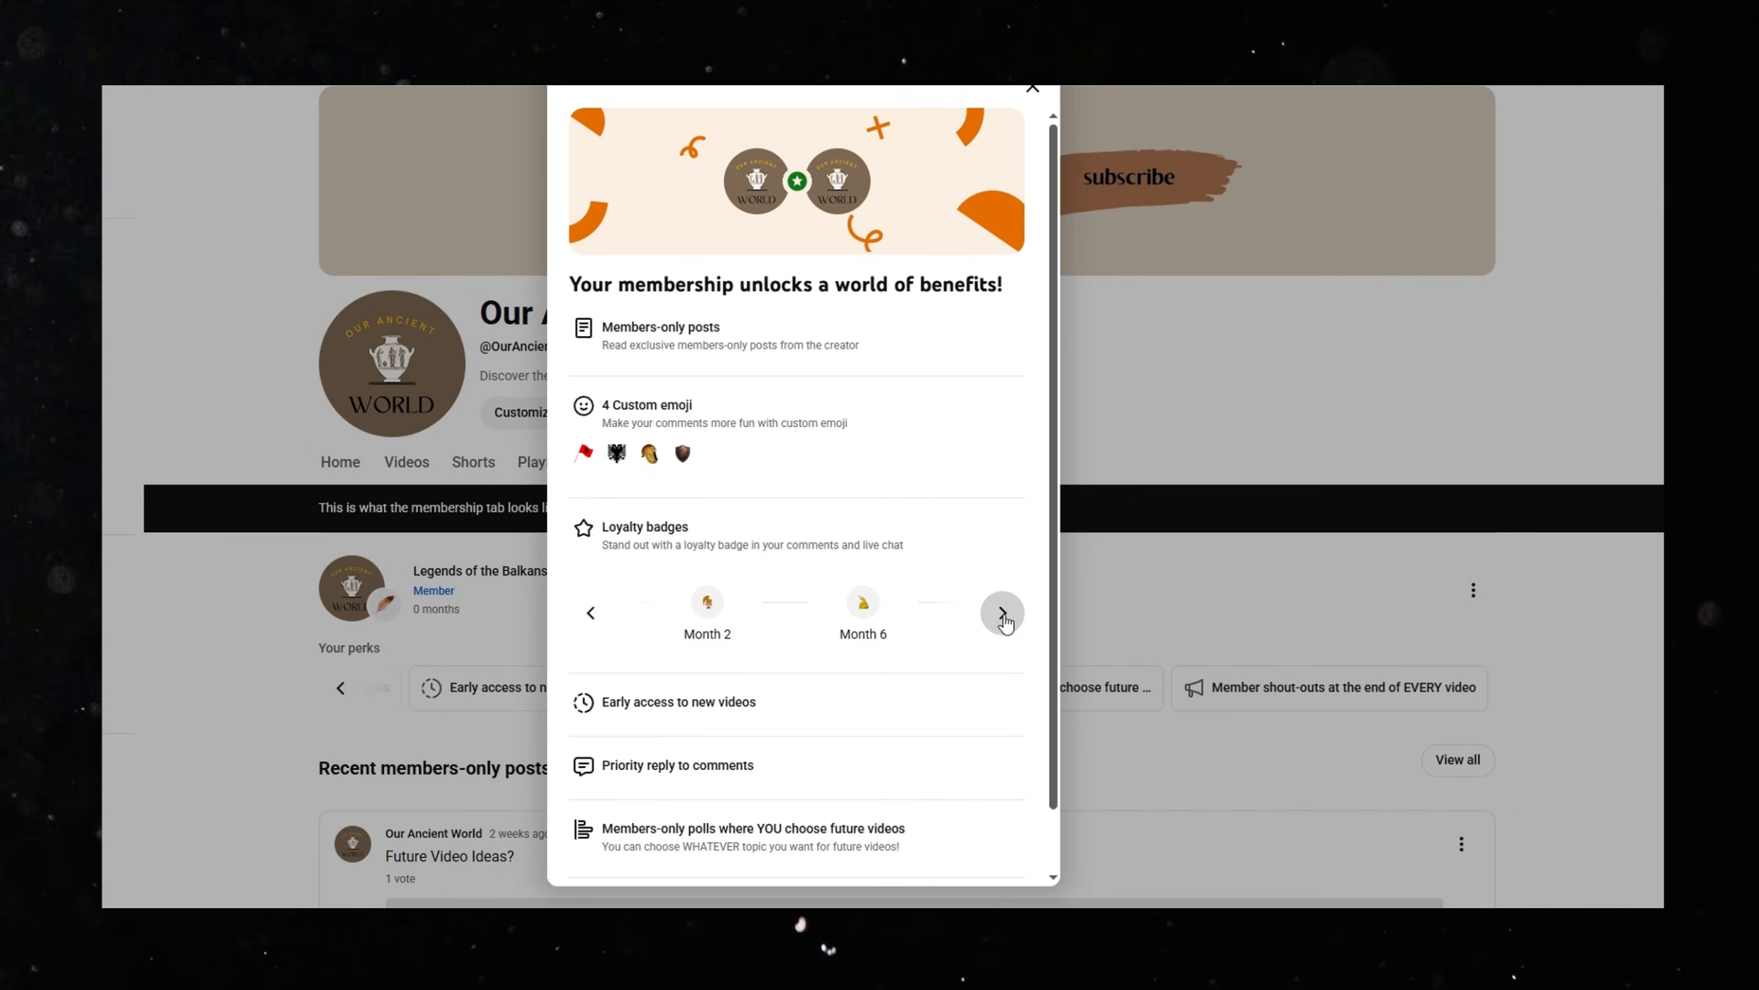
scroll(824, 619, down, 2)
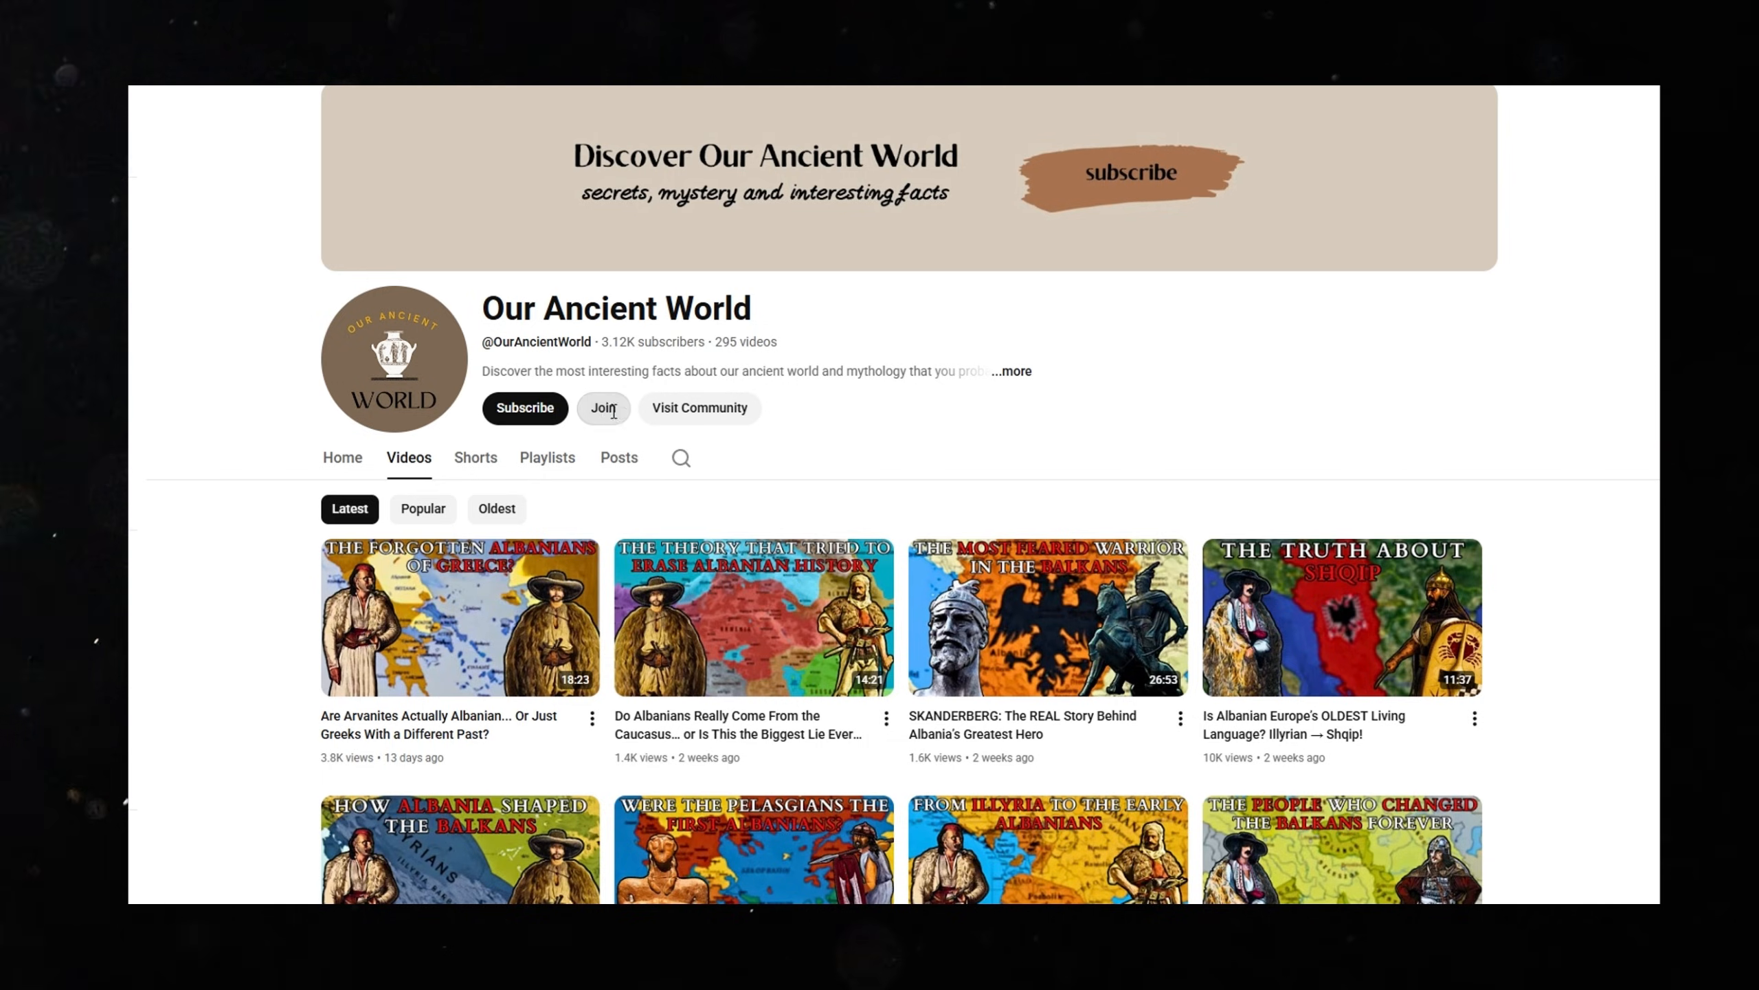
- Bring up the Join dialog and read the Supporter tier perks: badges, emoji, early access, priority replies
click(606, 407)
scroll(628, 457, down, 1)
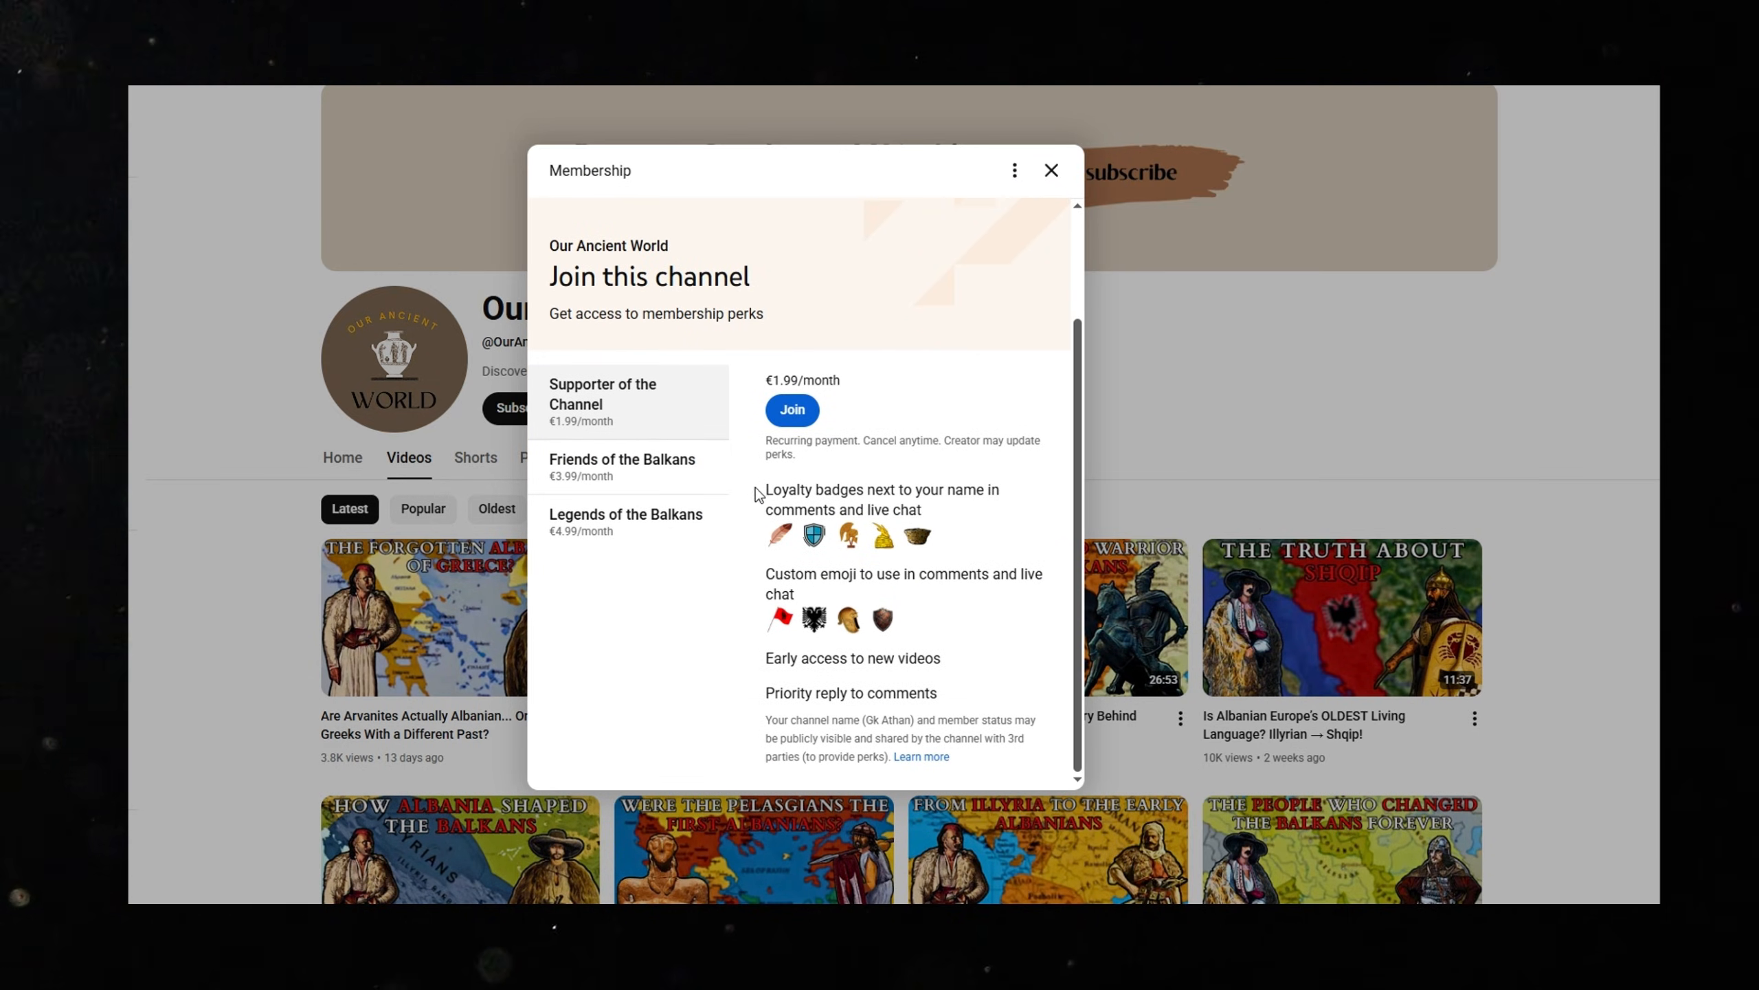
drag(787, 494, 894, 512)
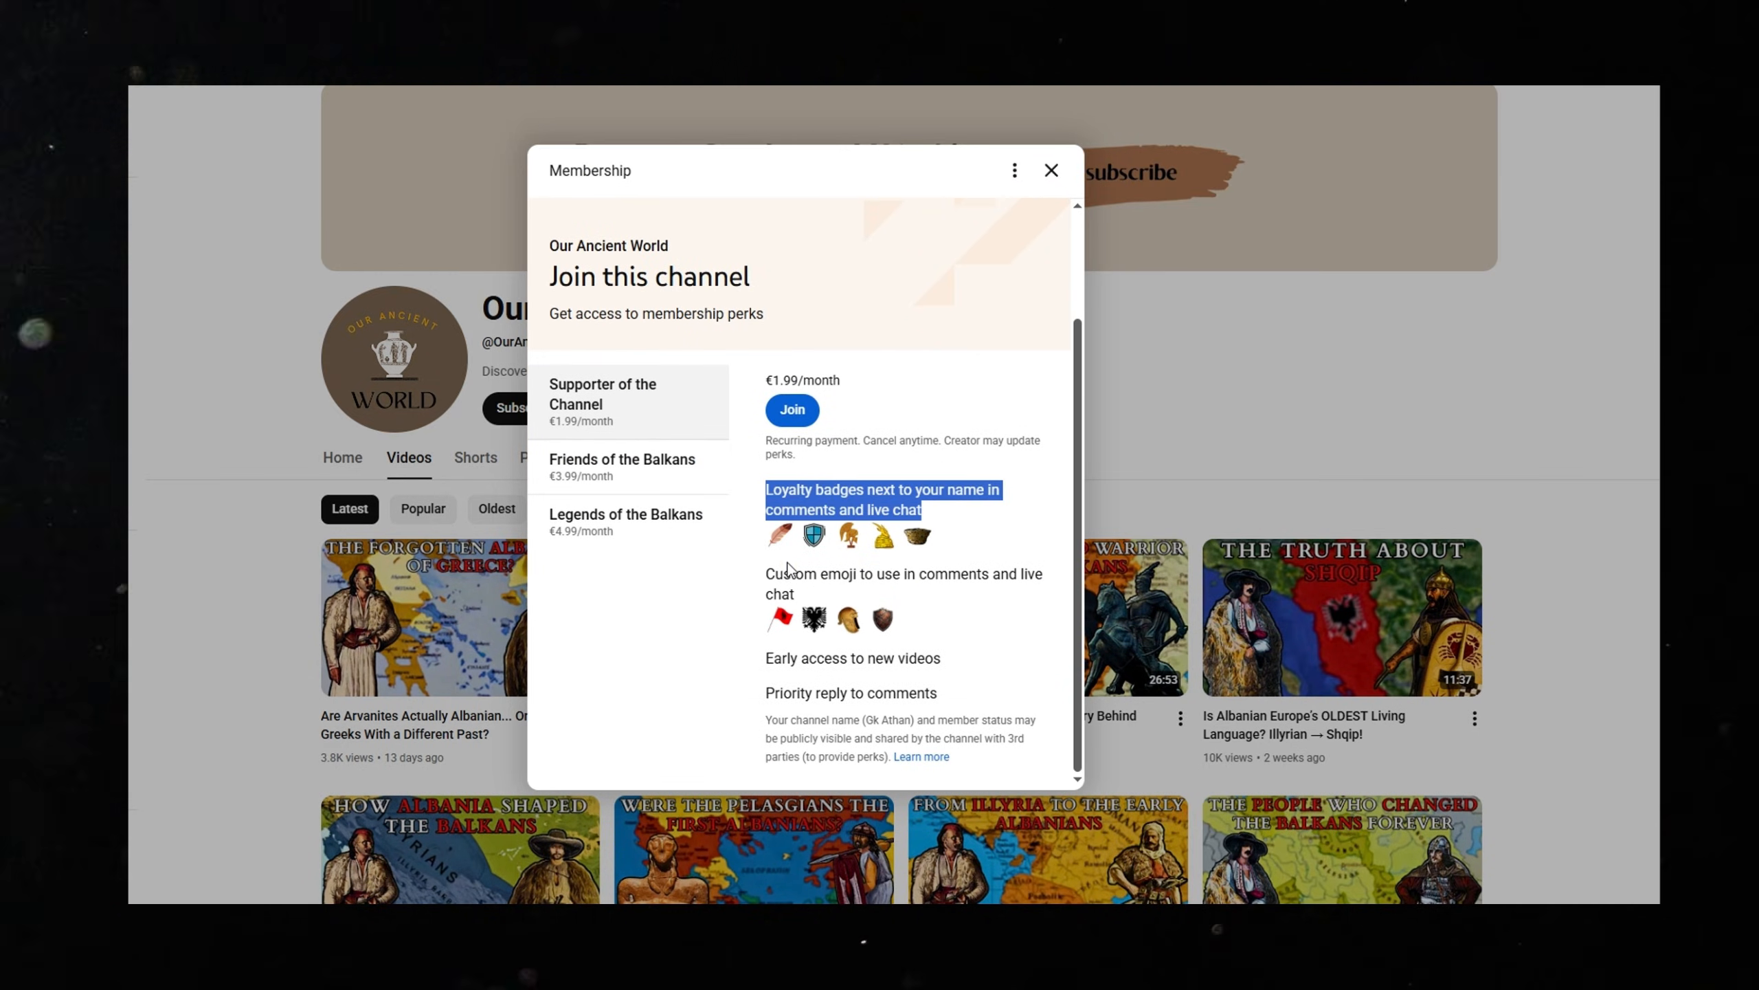
drag(767, 569, 949, 664)
click(816, 612)
drag(776, 695, 805, 704)
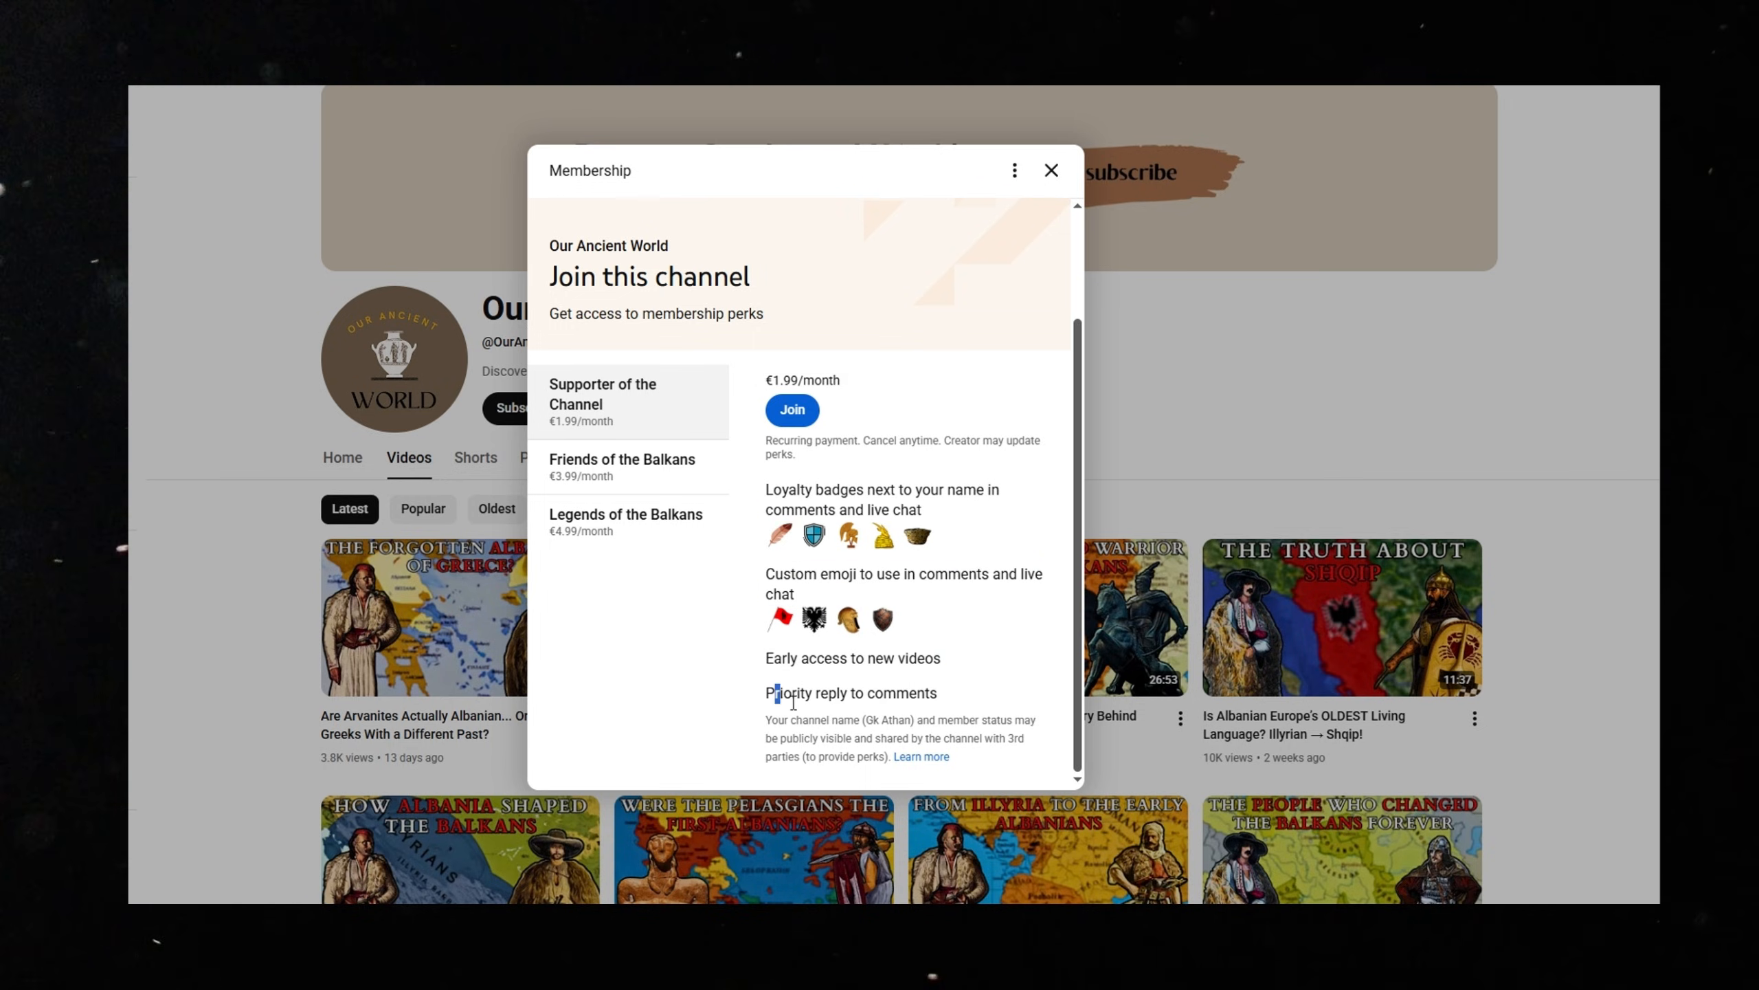
click(814, 605)
- Review the Friends of the Balkans tier and its members-only polls perk
click(634, 482)
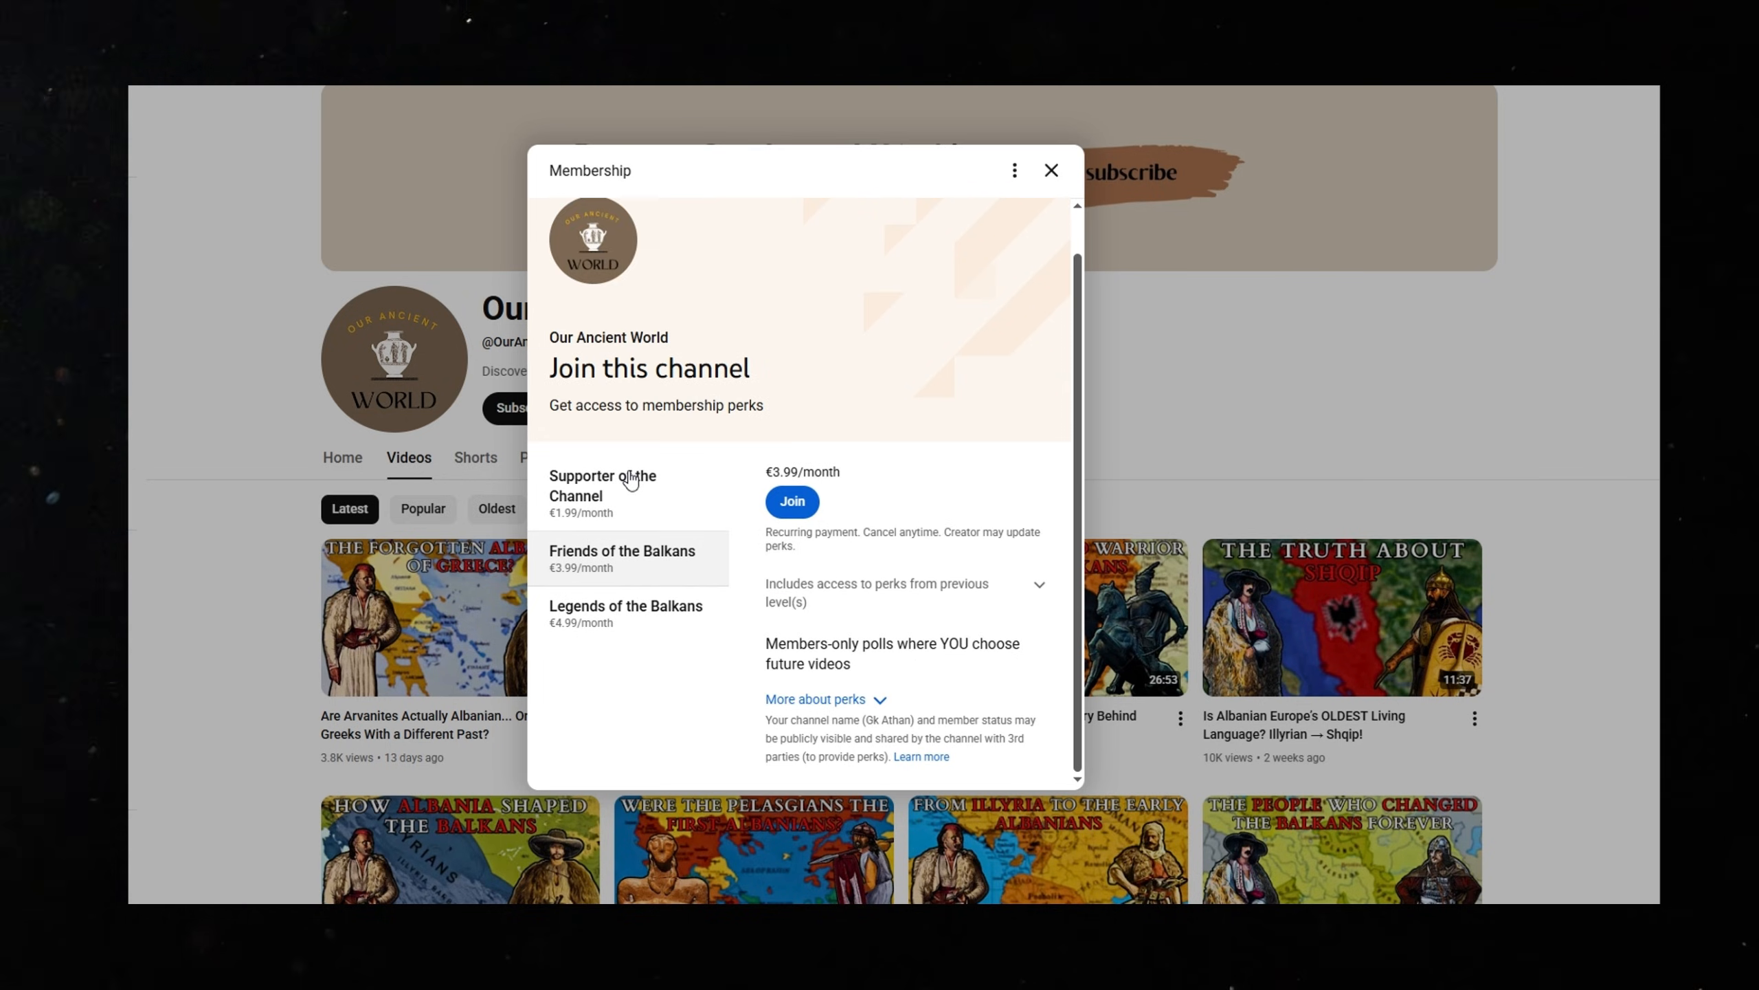
drag(765, 644, 855, 668)
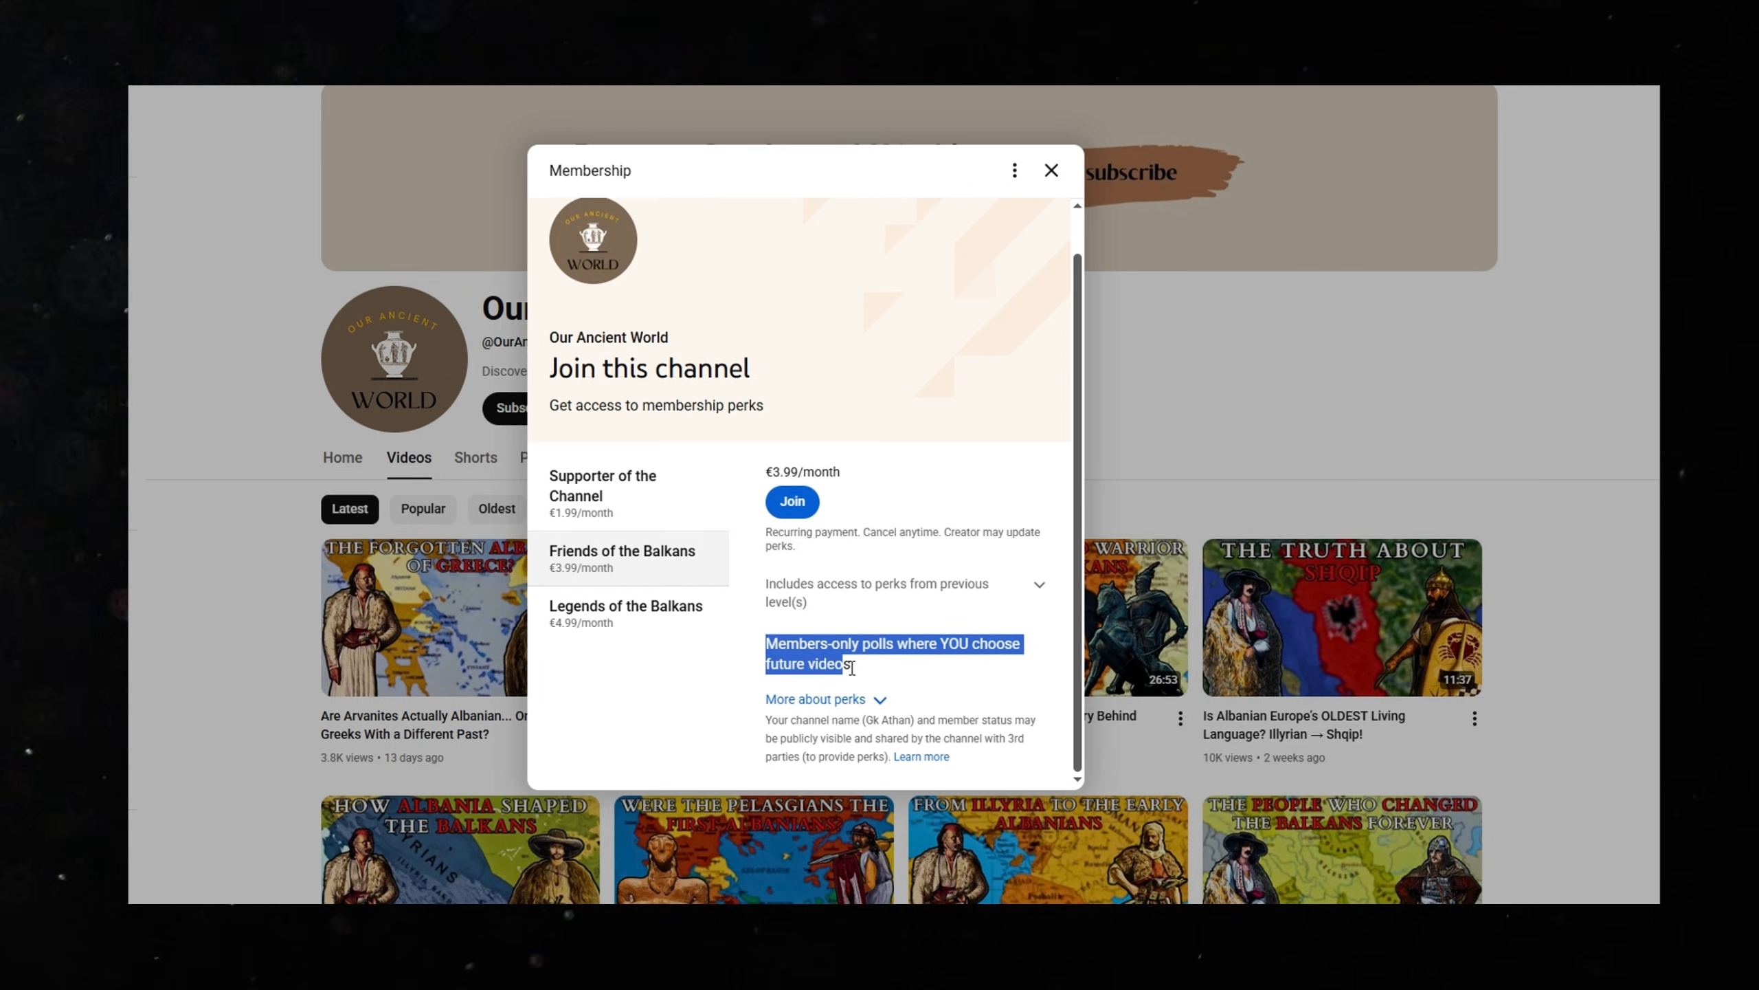
click(864, 663)
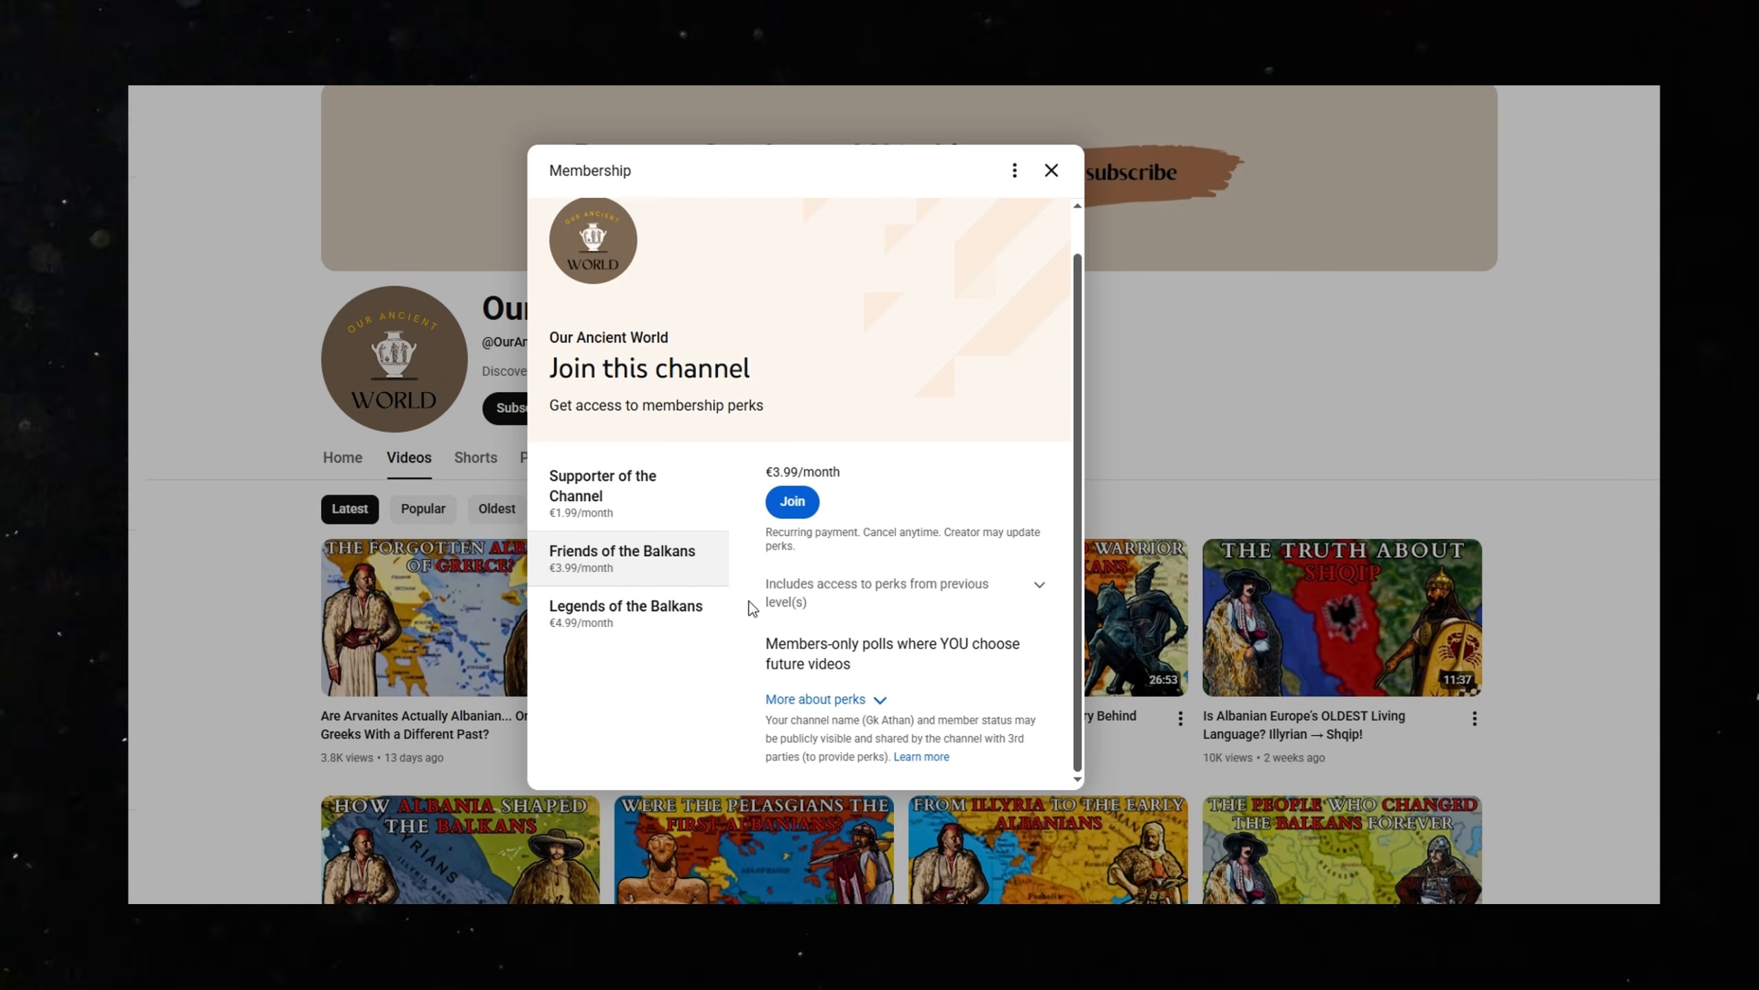
- Review the €4.99/month Legends of the Balkans tier and its member shout-outs perk
click(663, 616)
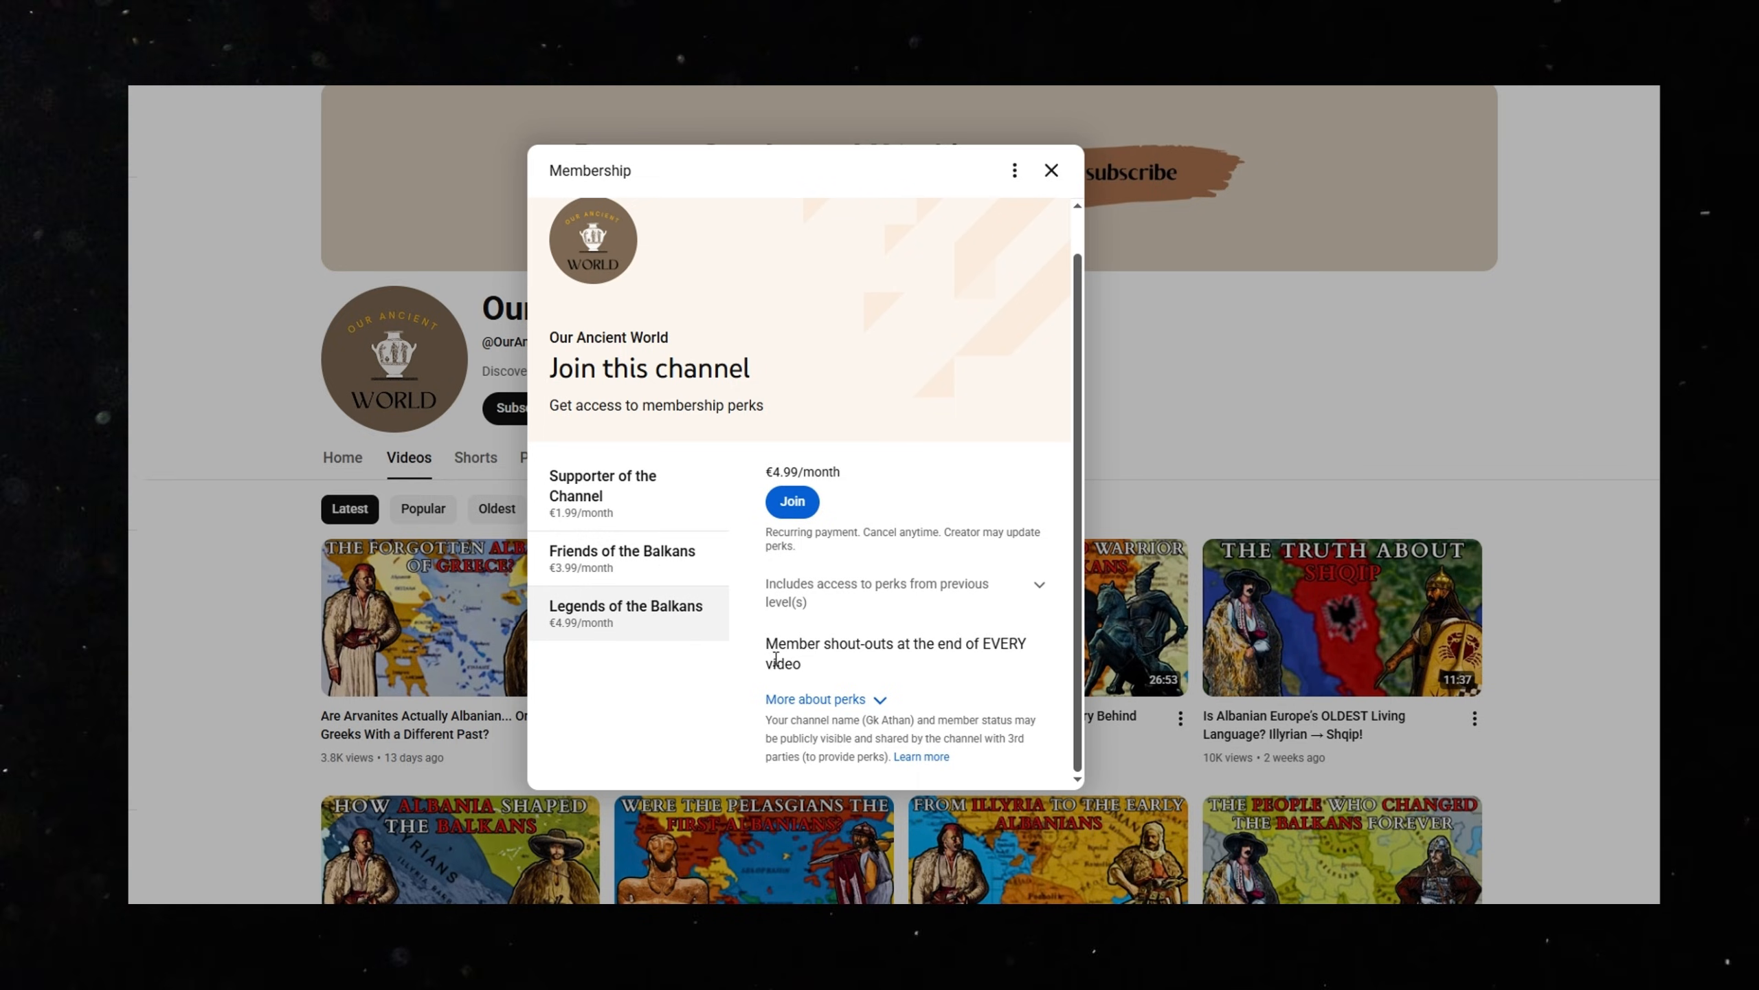
drag(848, 658, 804, 665)
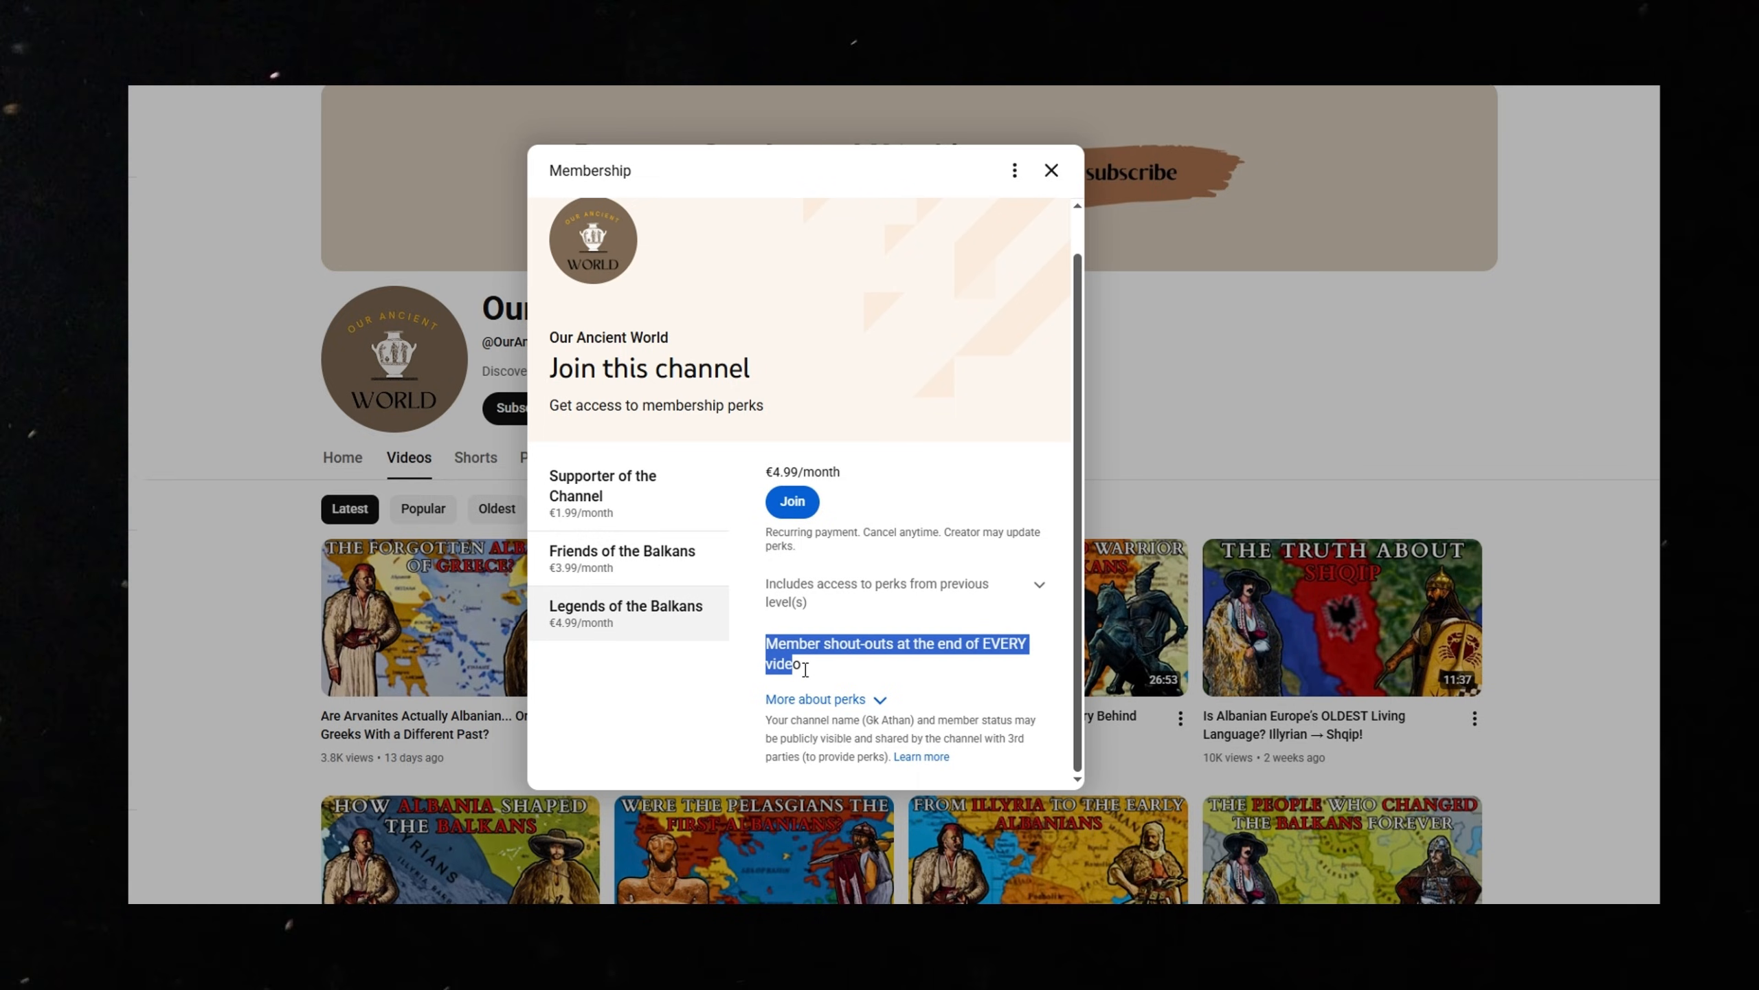
click(822, 664)
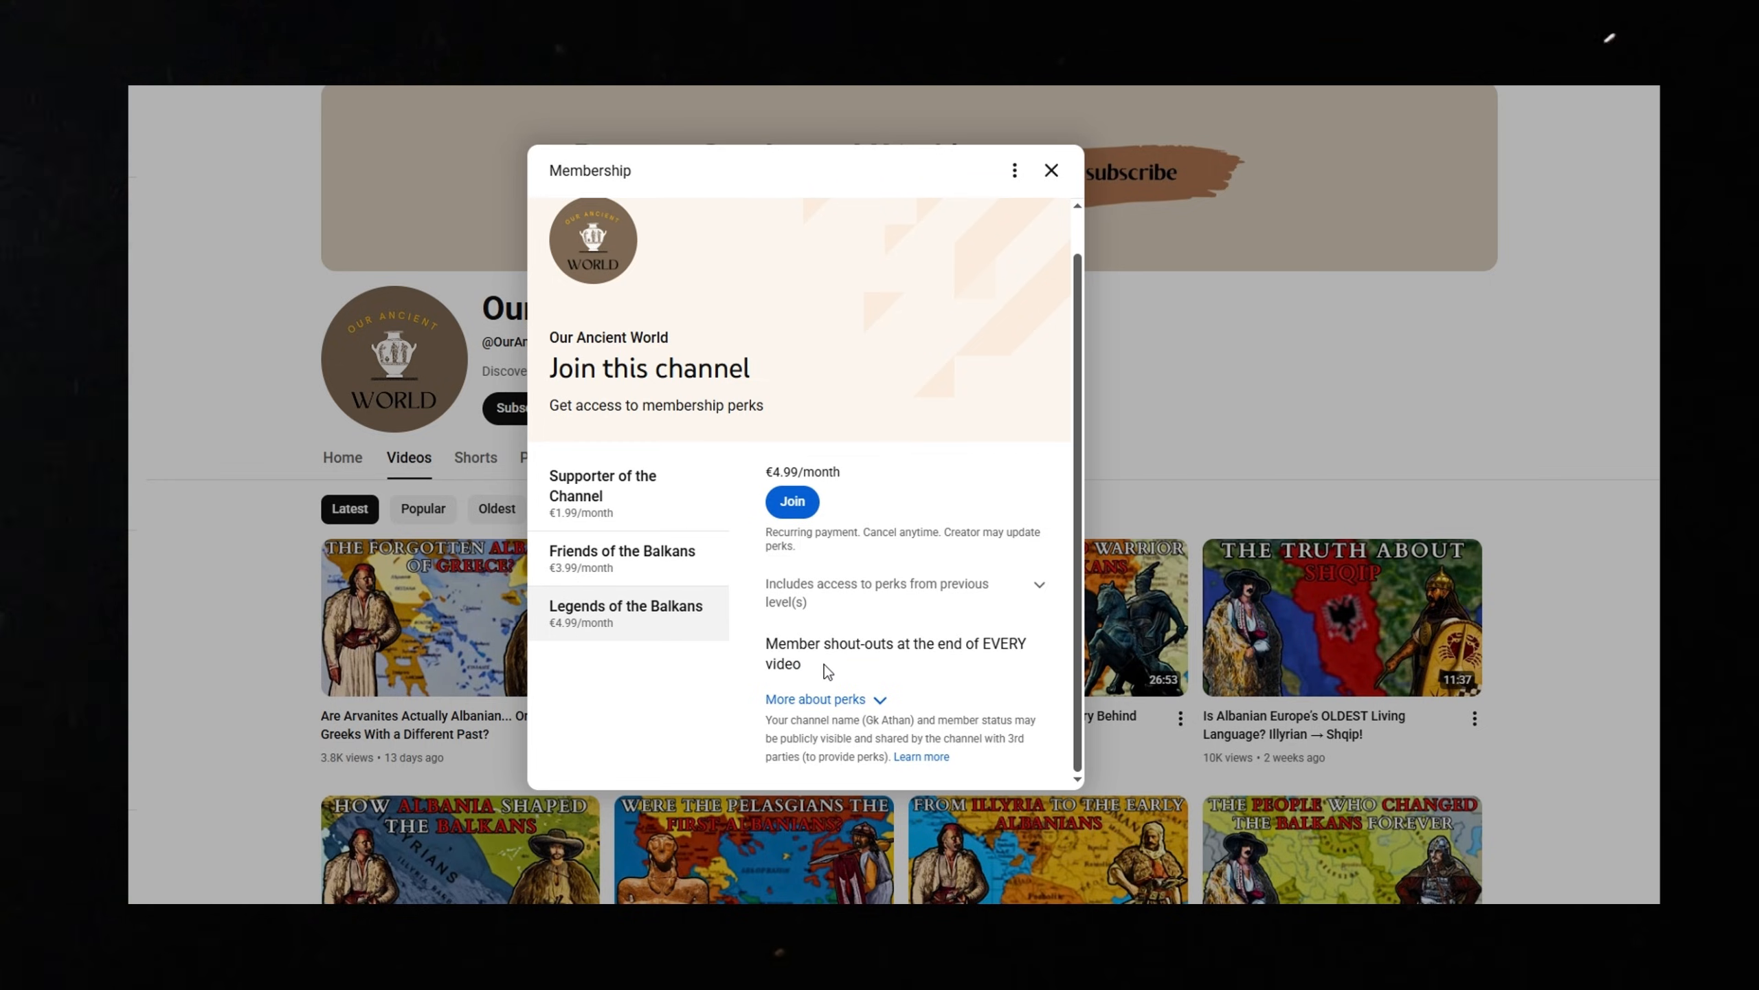